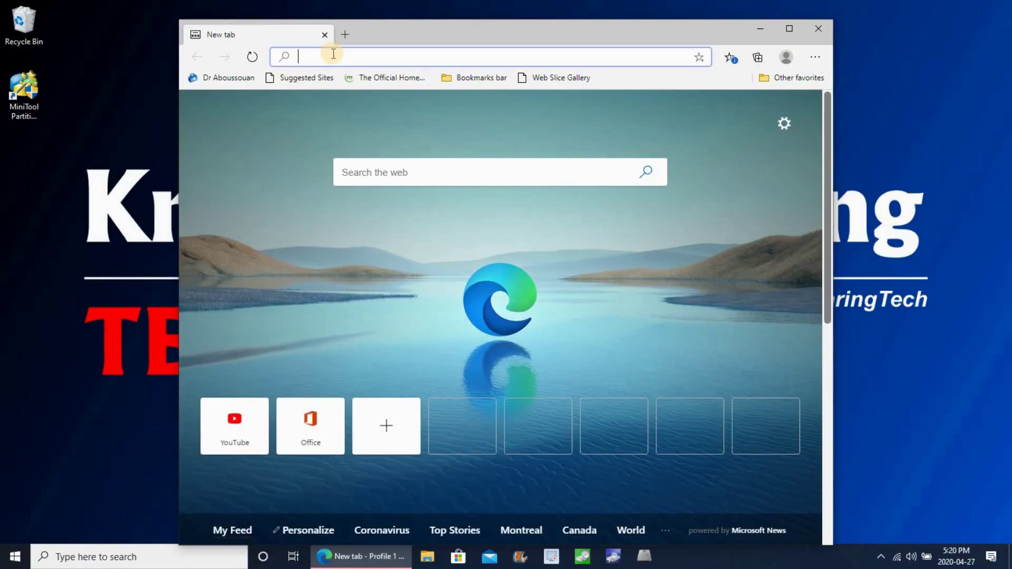
- Search for 'macrium', open the Macrium Reflect Free website and maximize the browser
type("macrium")
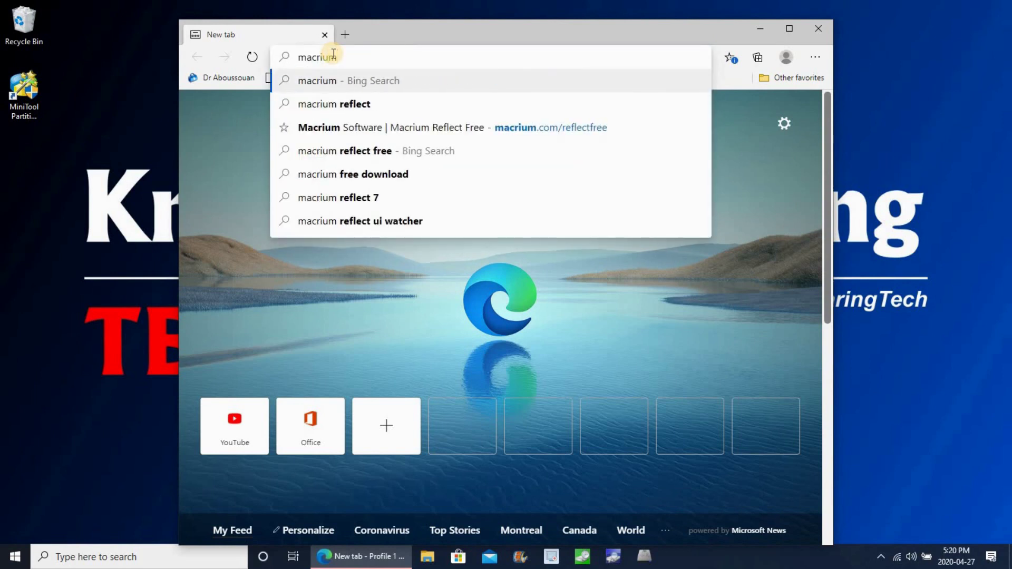
left_click(390, 127)
left_click(789, 28)
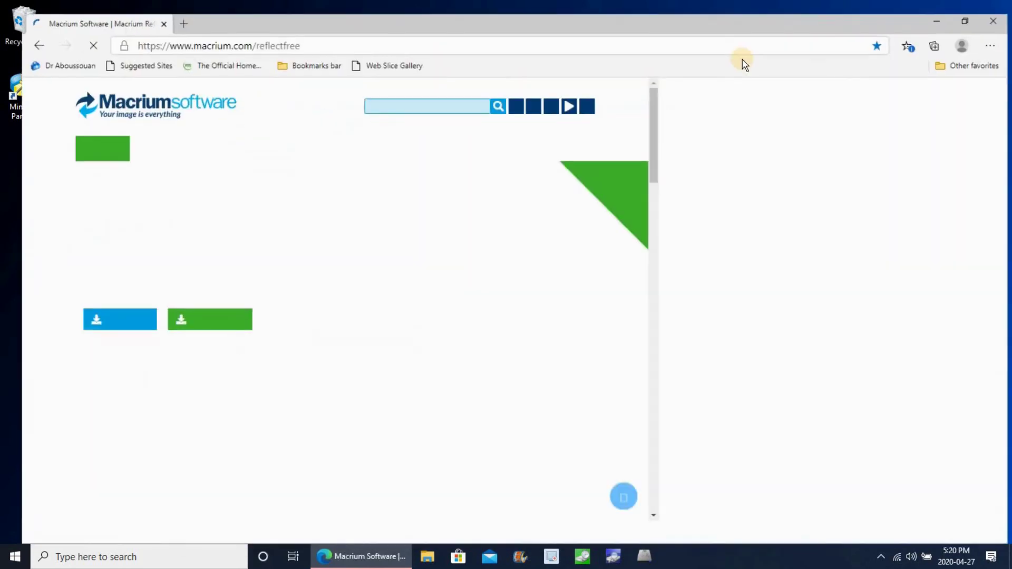
mouse_move(244, 152)
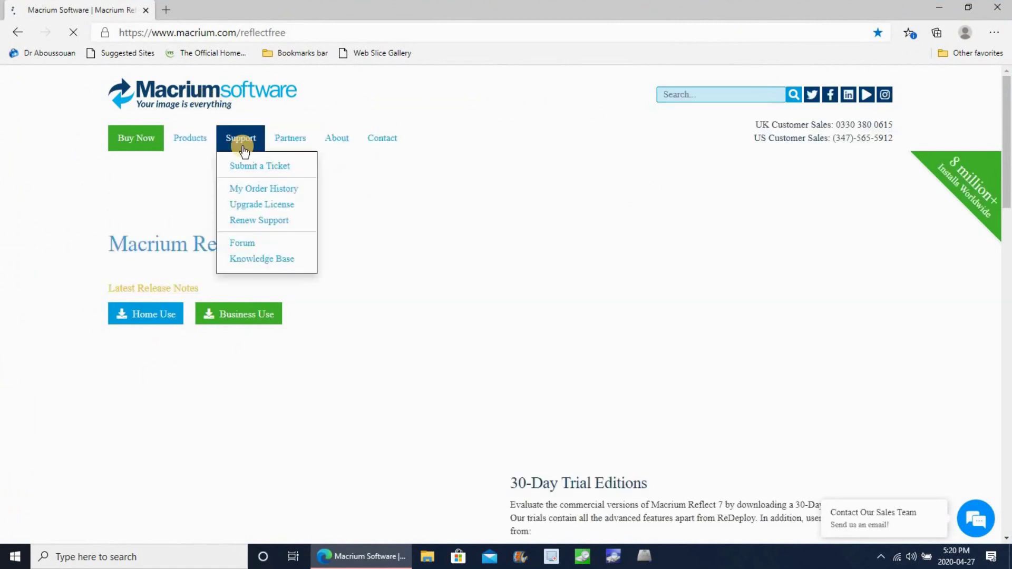
scroll(244, 153, "down", 1)
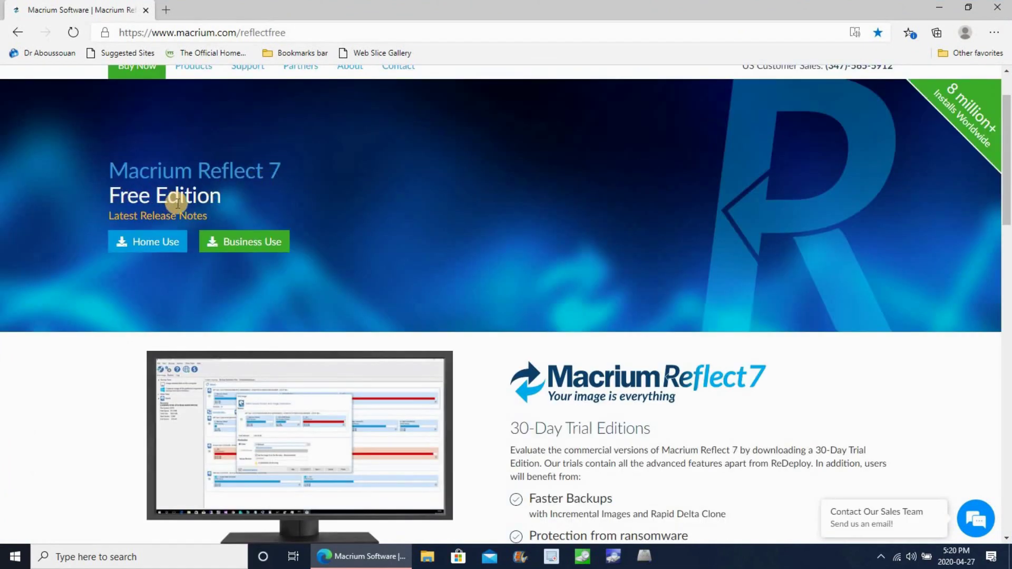
- Request the Home Use download with your email address and opt in to news
left_click(151, 243)
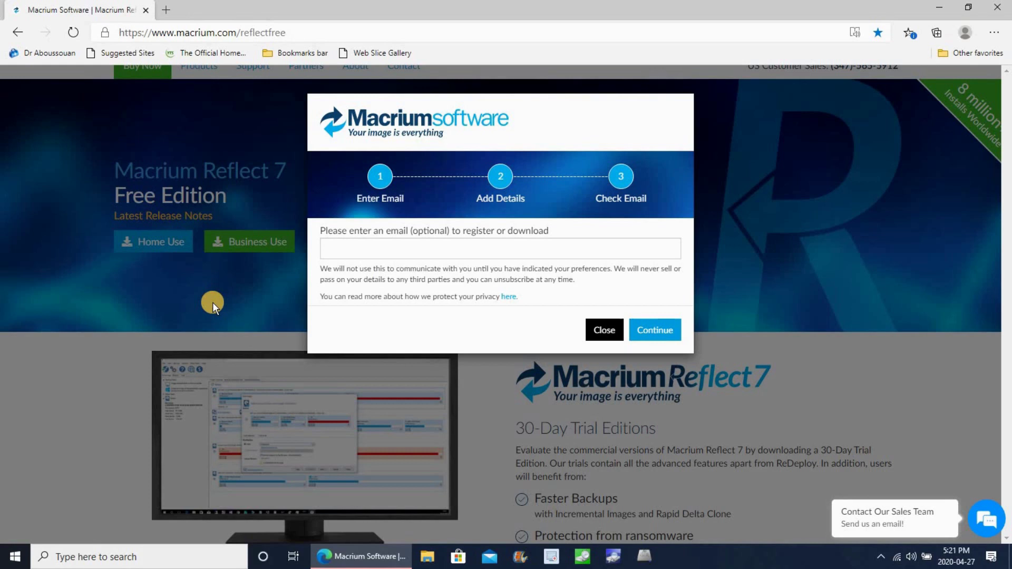
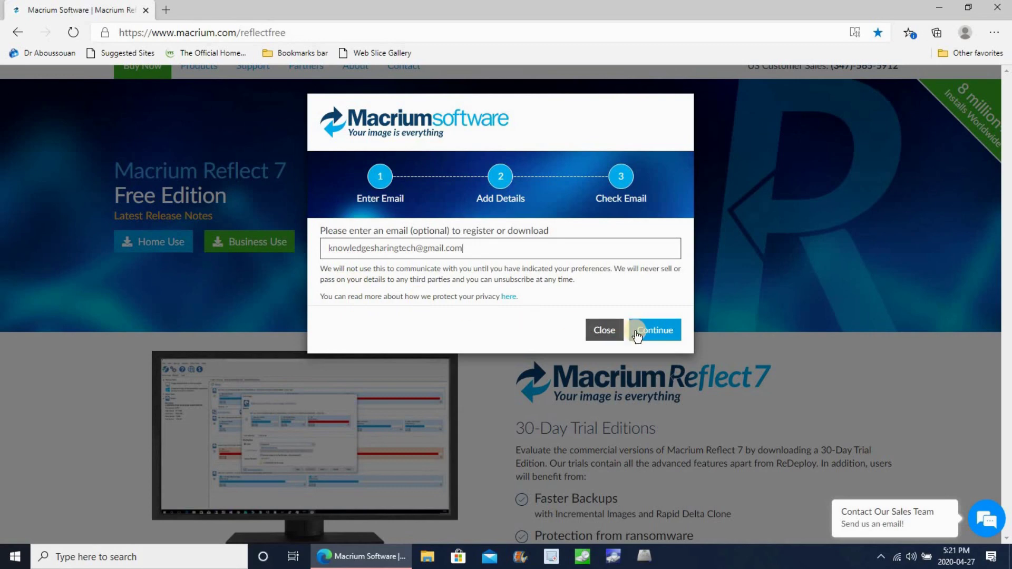
left_click(660, 332)
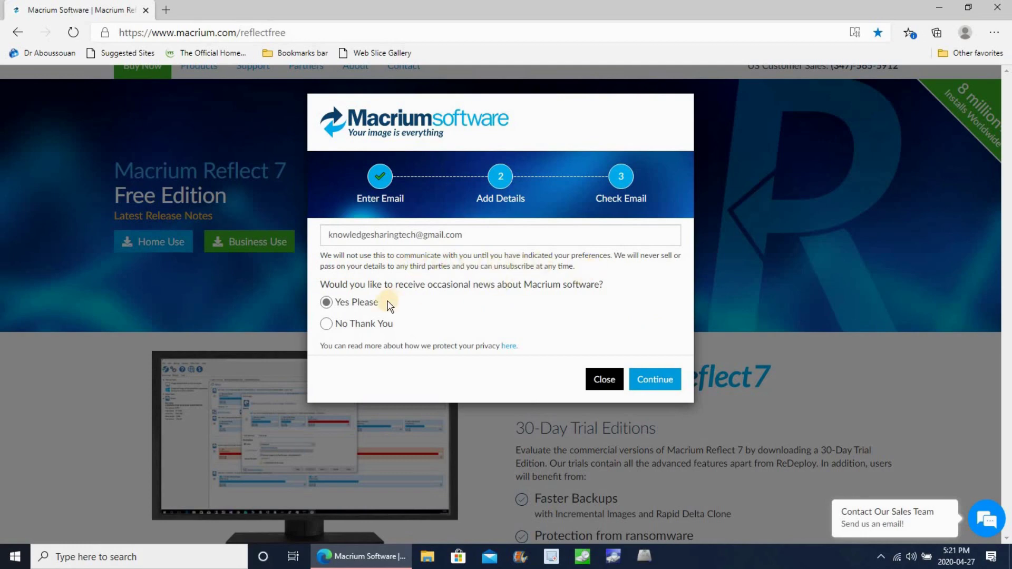
left_click(663, 377)
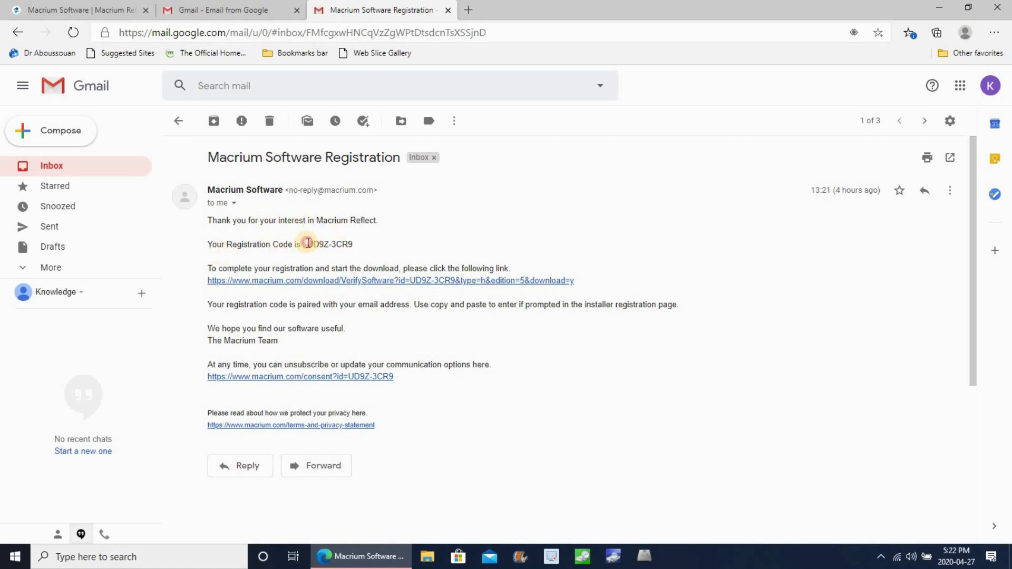
- Copy the registration code from the Macrium Software Registration email
left_click_drag(308, 243, 352, 244)
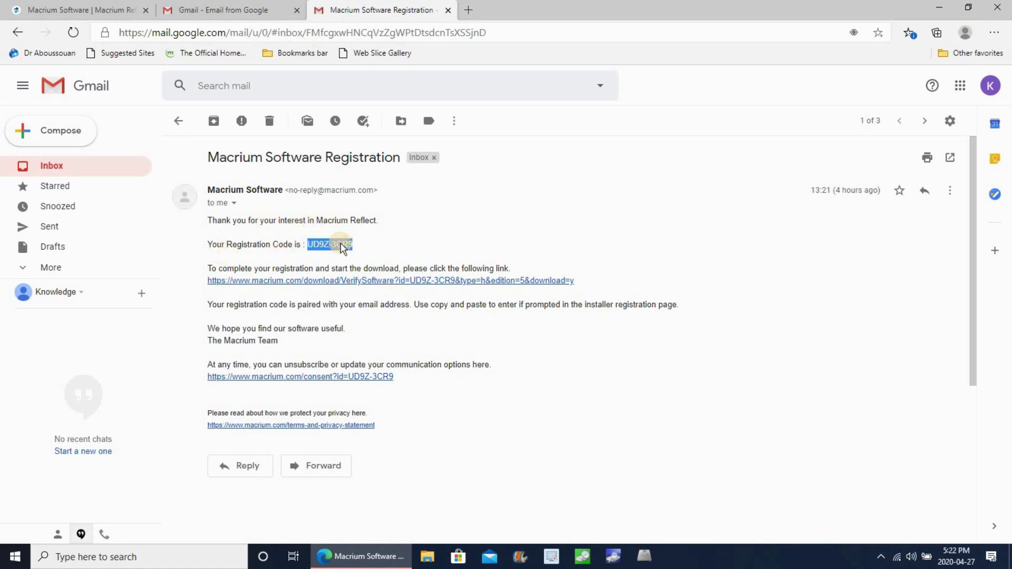
right_click(344, 248)
left_click(378, 258)
- Download the 110.4 MB Reflect Free installer through the verification link and ReflectDLHF.exe Download Agent
left_click(312, 283)
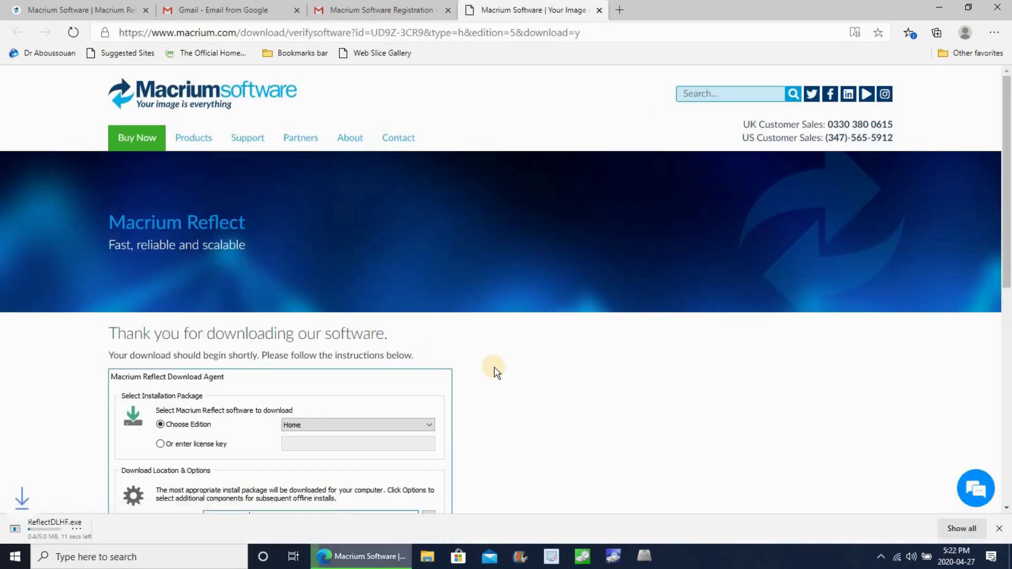
scroll(493, 367, "down", 4)
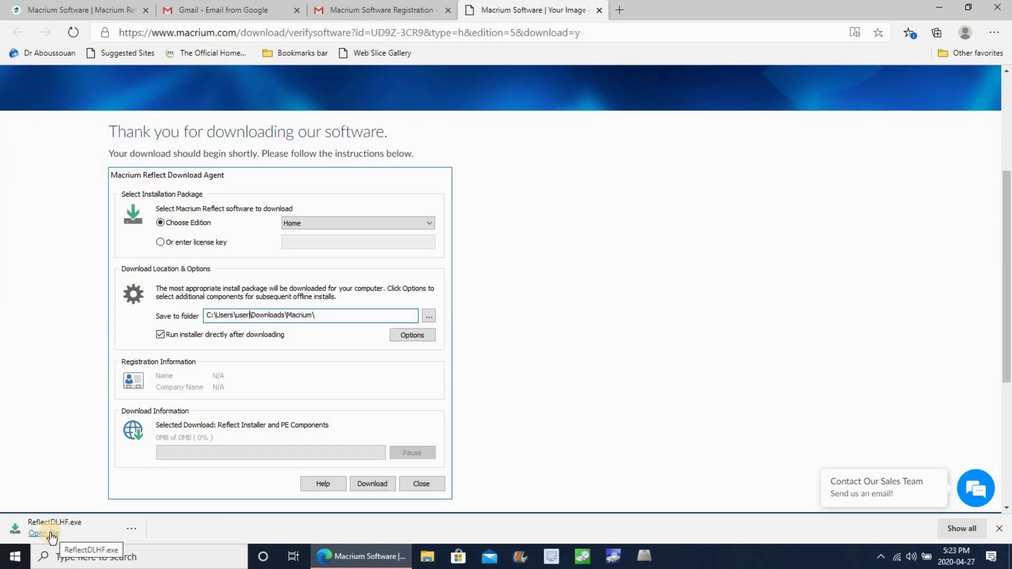
left_click(52, 537)
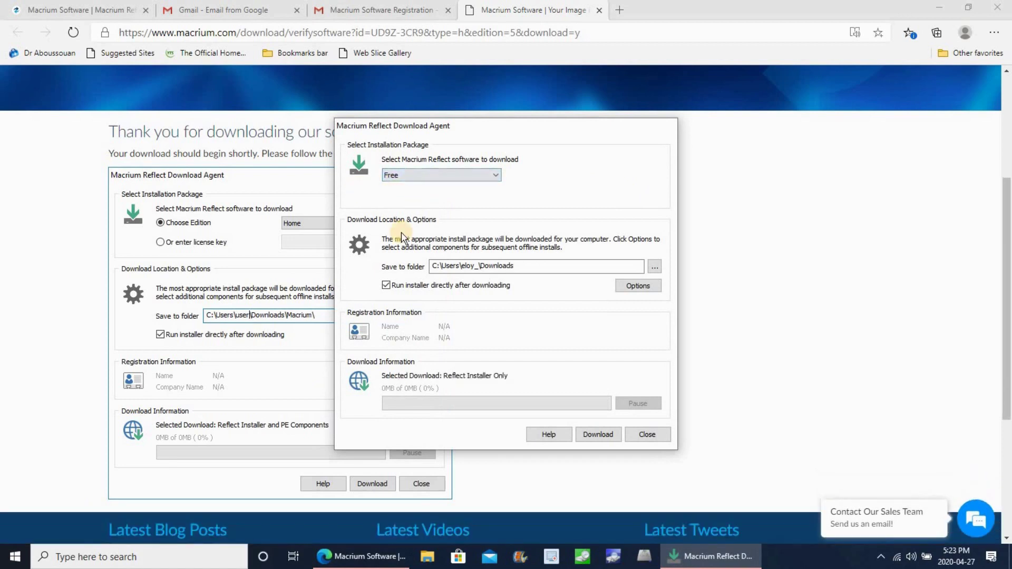
left_click(599, 436)
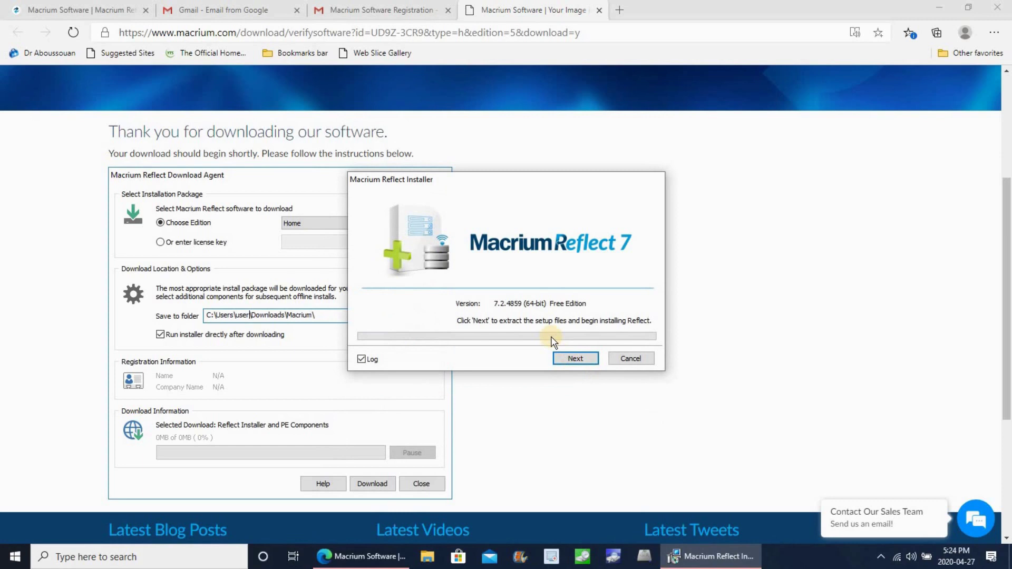
- Extract the setup files and accept the Macrium Reflect licence agreement
left_click(577, 359)
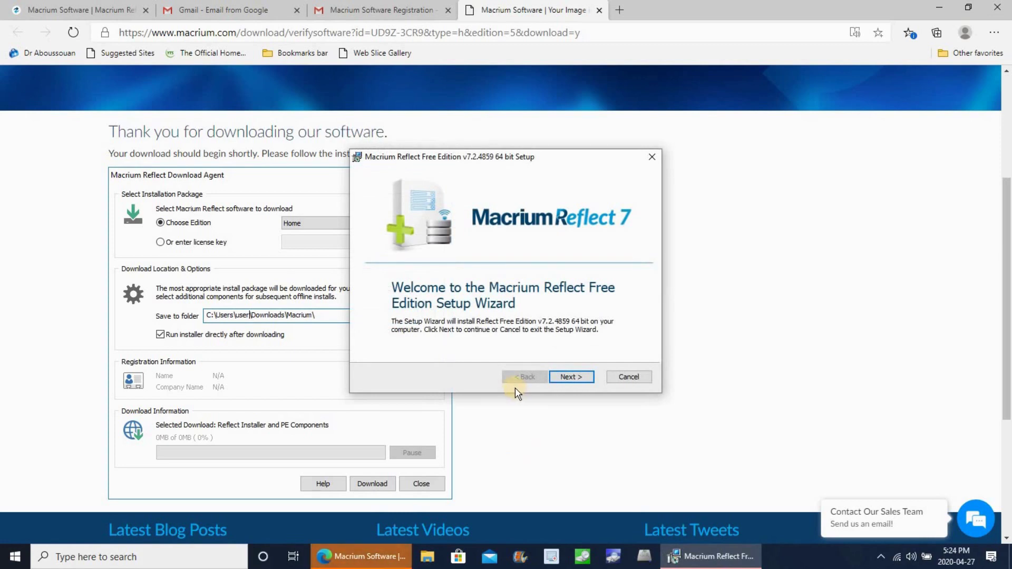
left_click(572, 377)
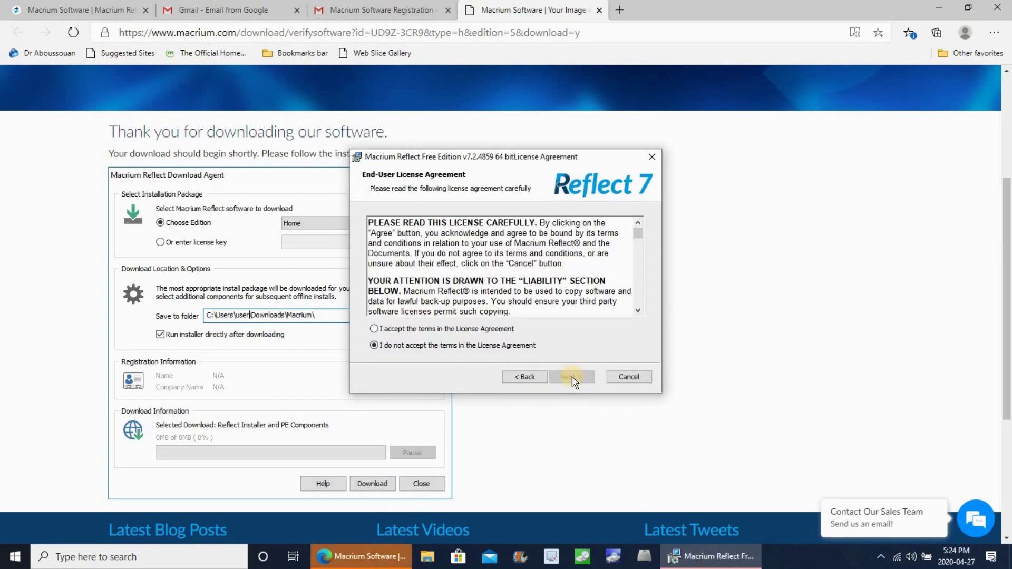
left_click(376, 329)
left_click(573, 377)
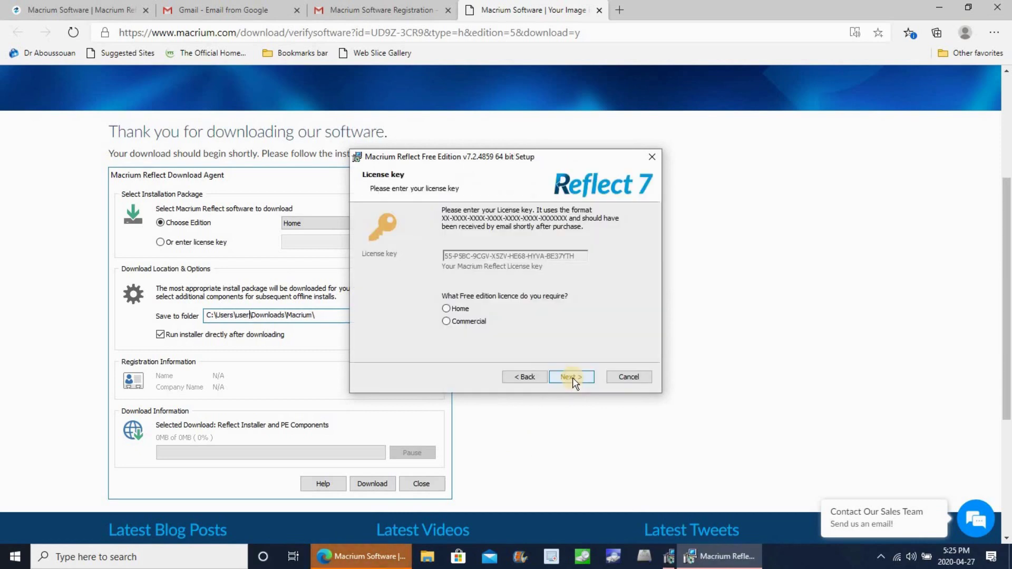
- Choose the Home licence and paste the email and registration code into Registration
left_click(448, 310)
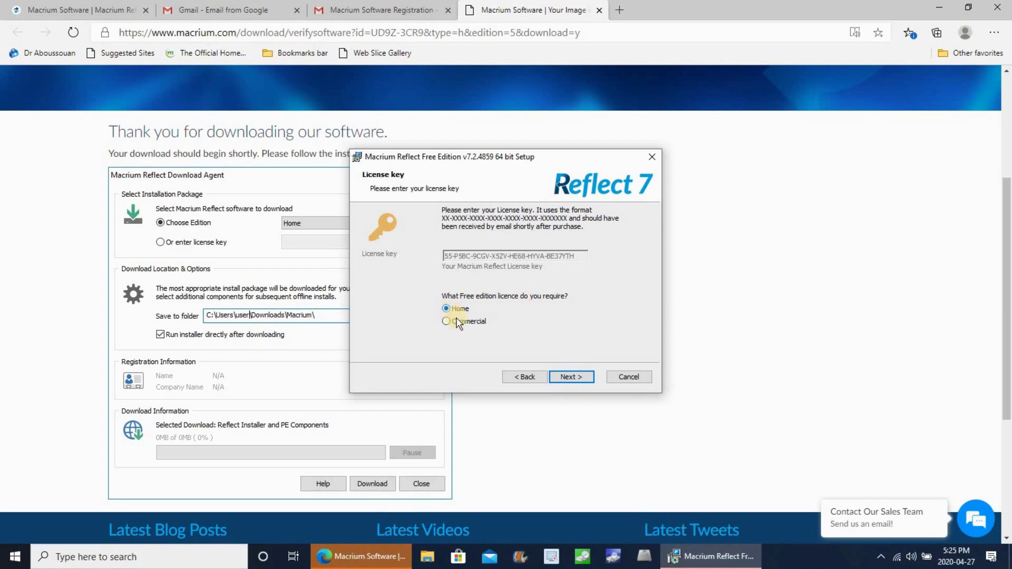
left_click(568, 379)
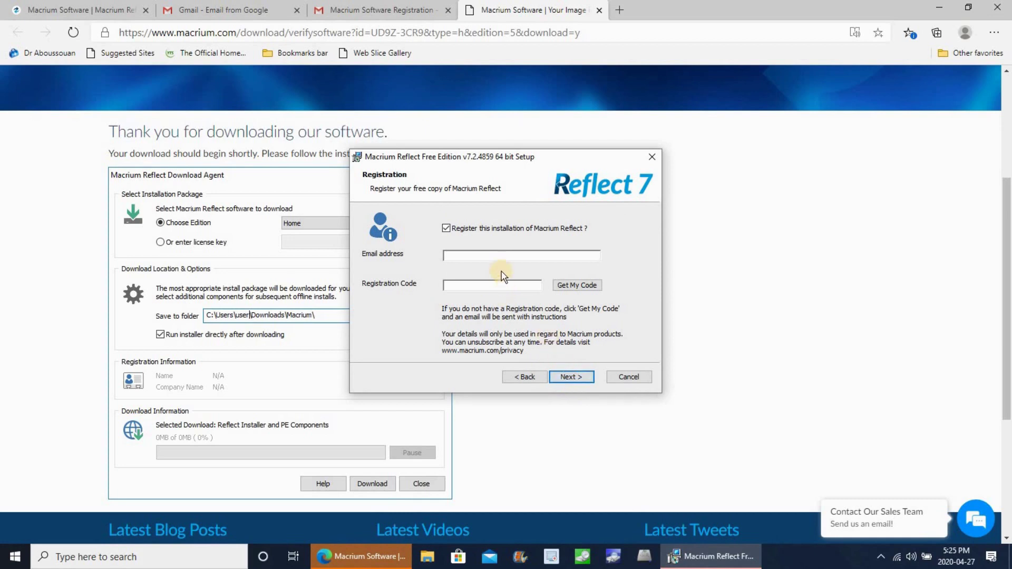
key("ctrl+v")
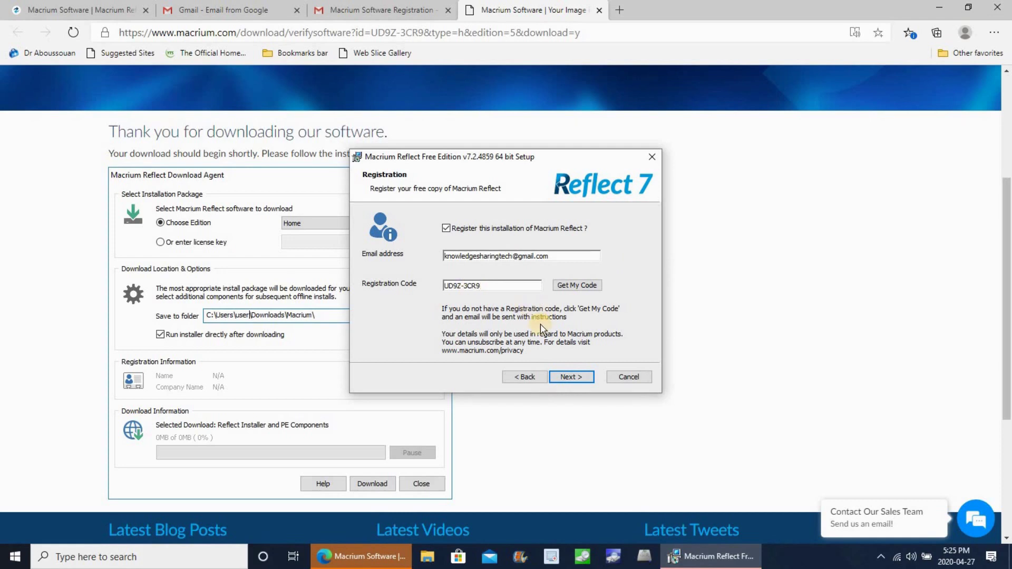
- Install Macrium Reflect Free 7.2.4859 with default custom setup options, then bring Reflect forward
left_click(571, 379)
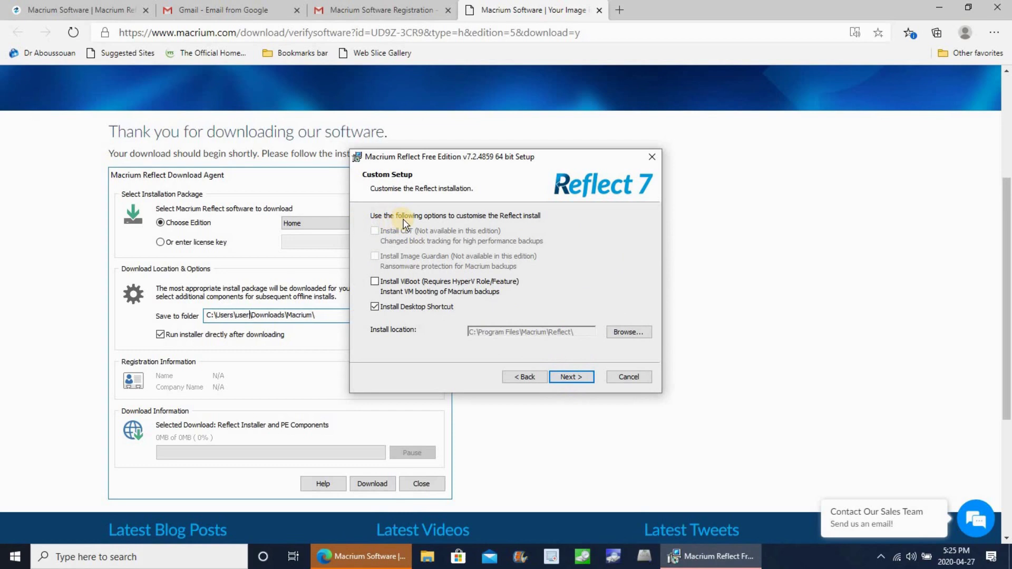
left_click(580, 381)
left_click(572, 377)
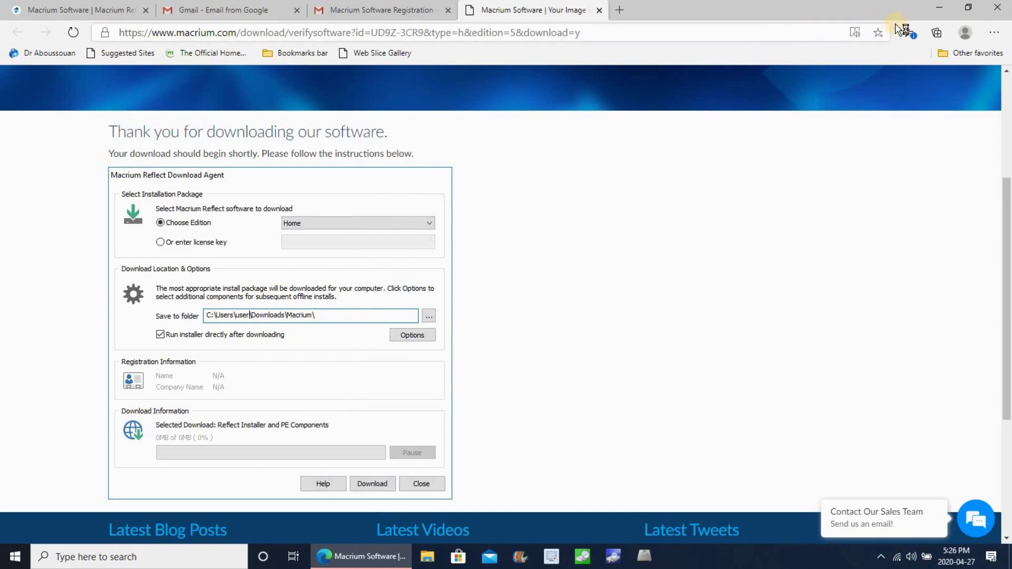
left_click(938, 7)
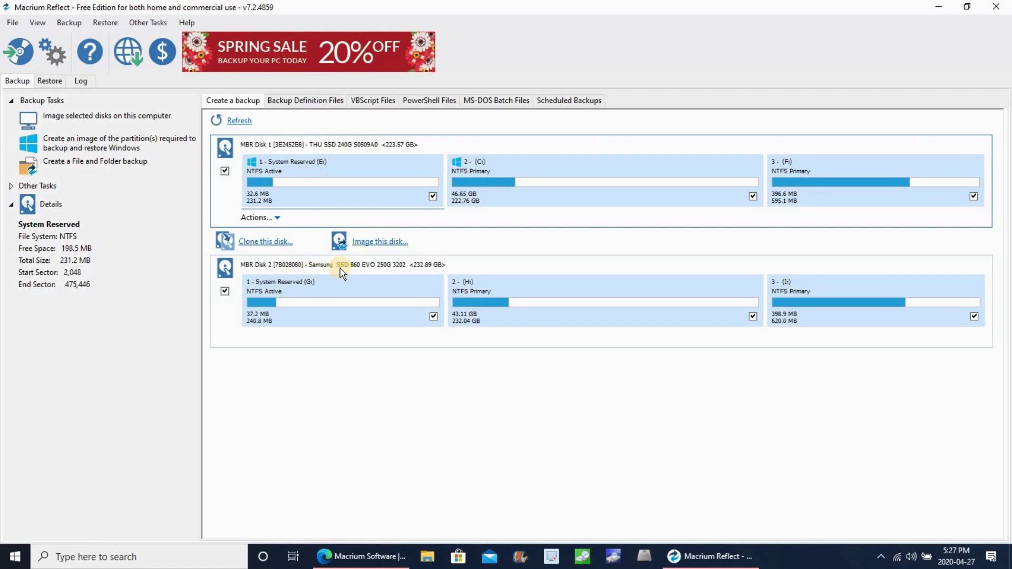
- Start cloning MBR Disk 1 (THU SSD) with Disk 2 (Samsung) unchecked as source
left_click(224, 291)
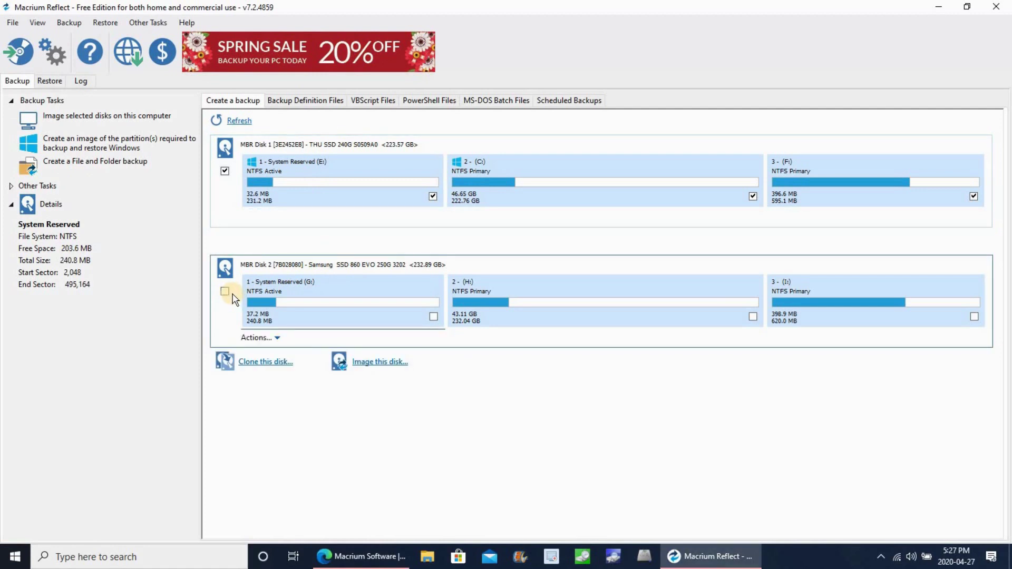
left_click(277, 210)
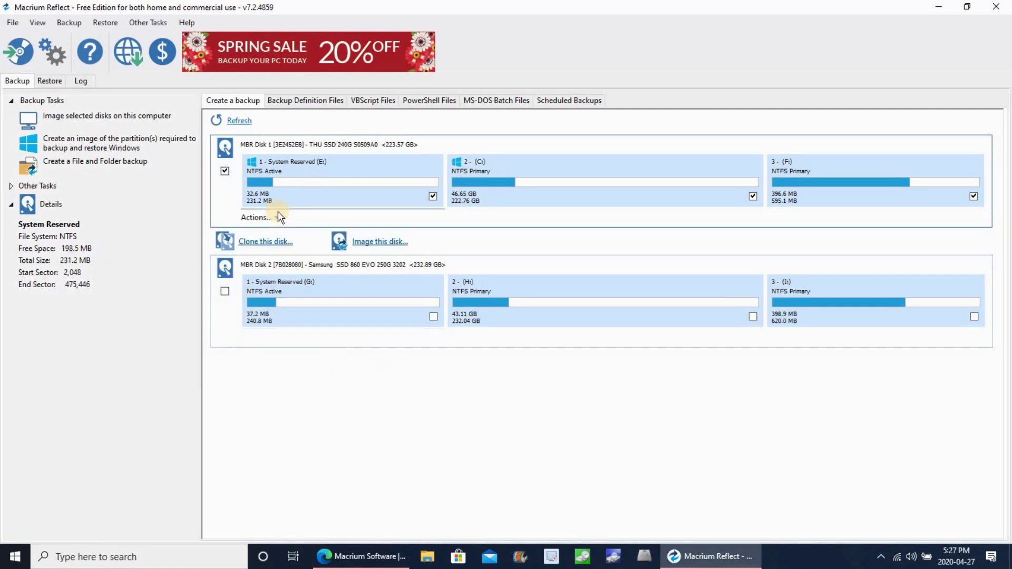
left_click(262, 244)
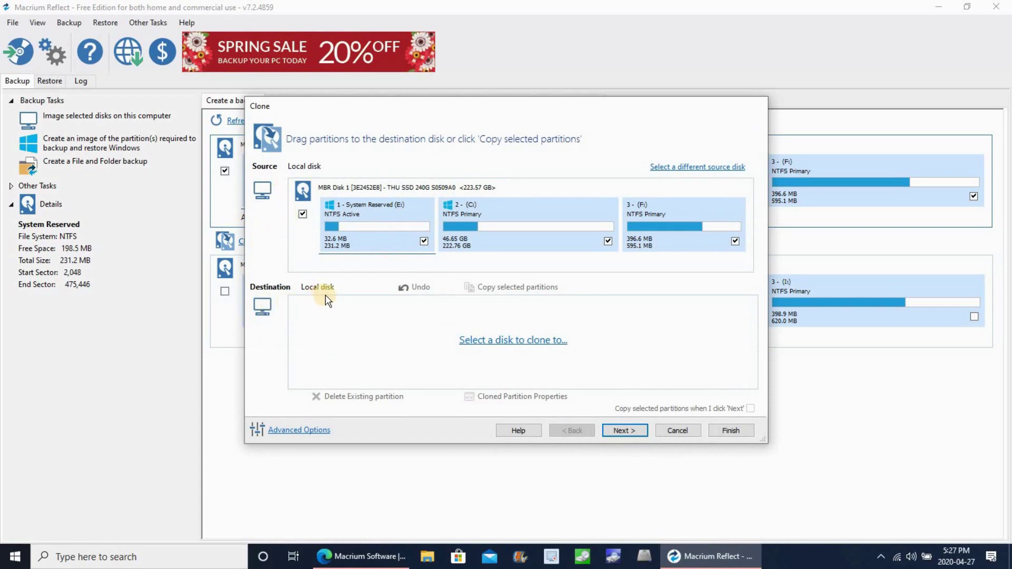
left_click(523, 342)
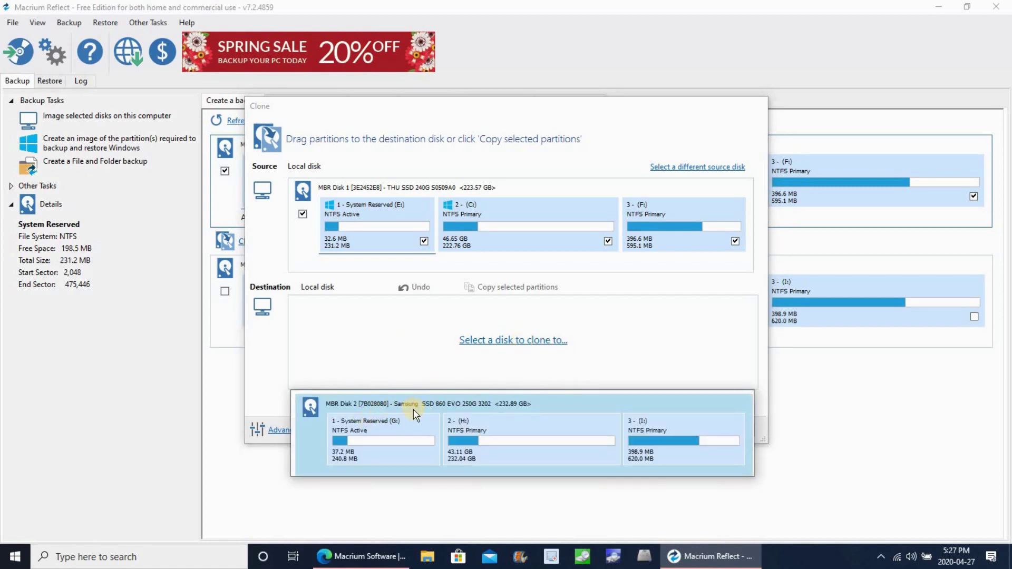
- Set the Samsung SSD 860 EVO as destination, skip scheduling and finish the Clone Summary
left_click(494, 403)
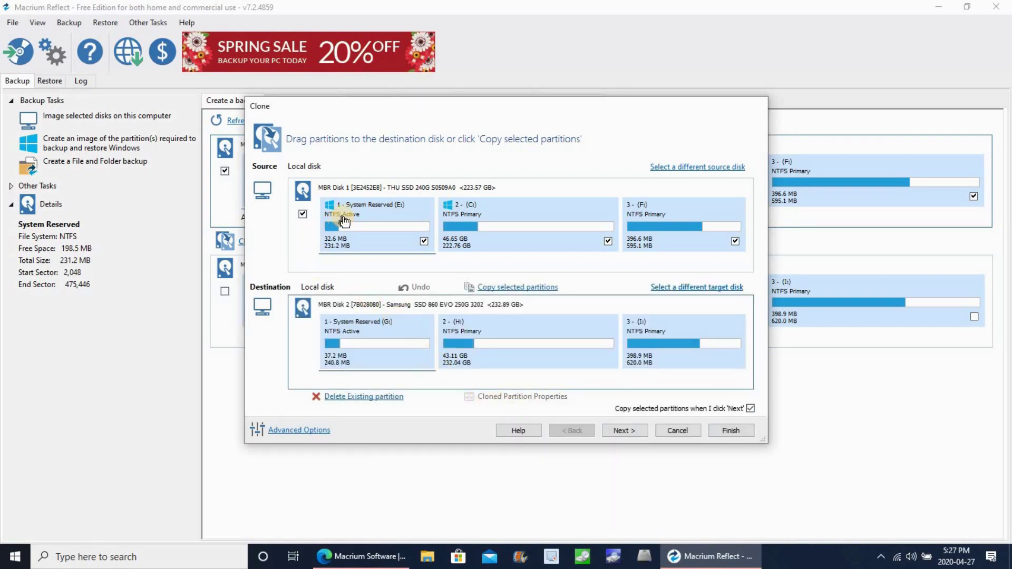
left_click(623, 432)
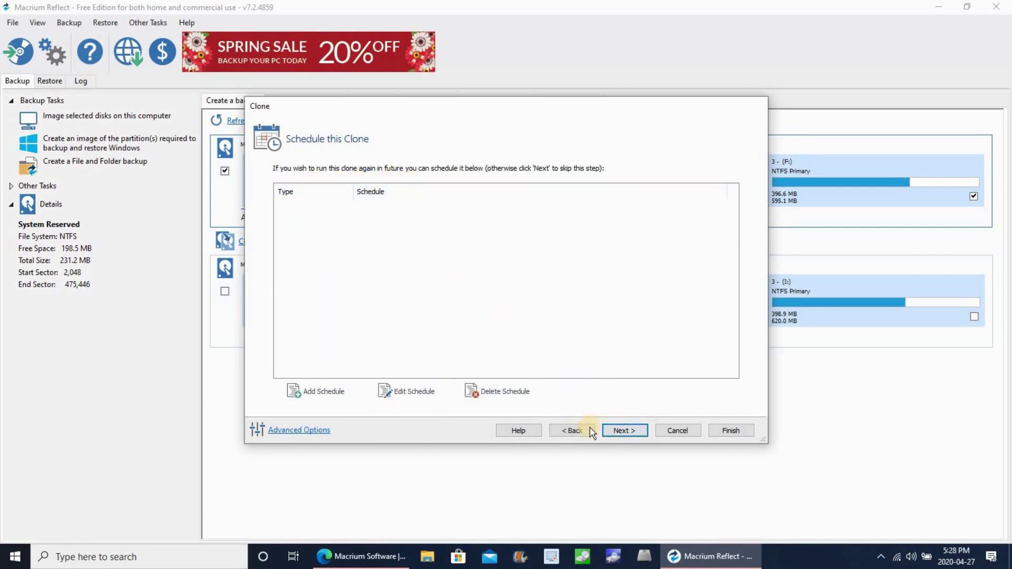
left_click(621, 431)
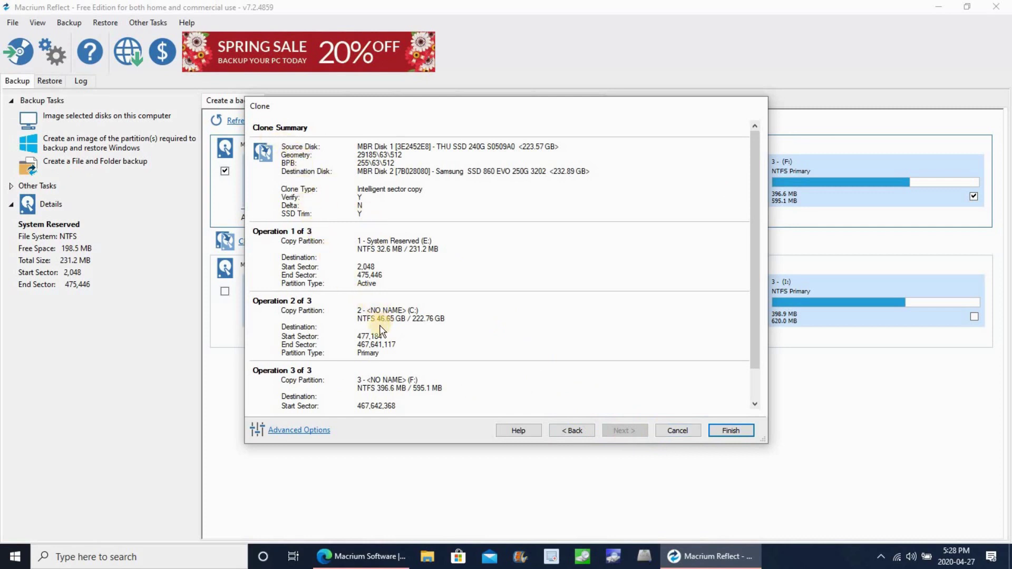
scroll(374, 345, "down", 1)
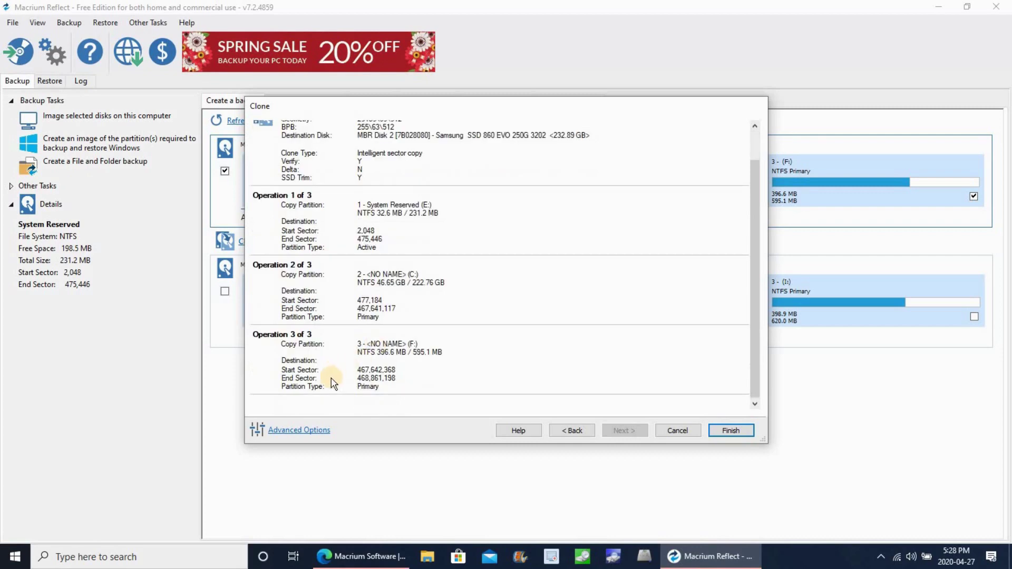
left_click(730, 431)
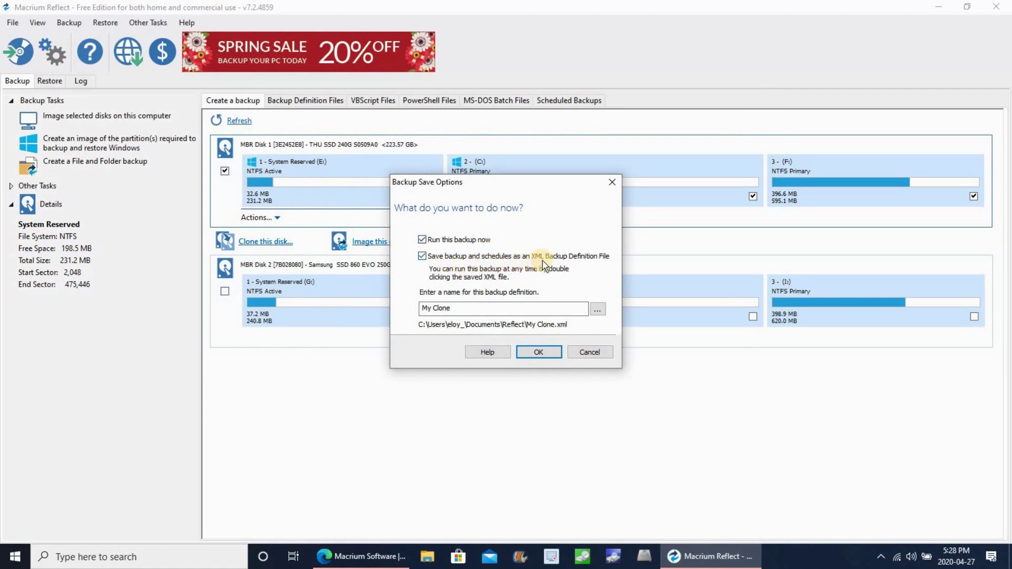
- Run the clone now without saving XML, confirming the Samsung volumes will be overwritten
left_click(422, 257)
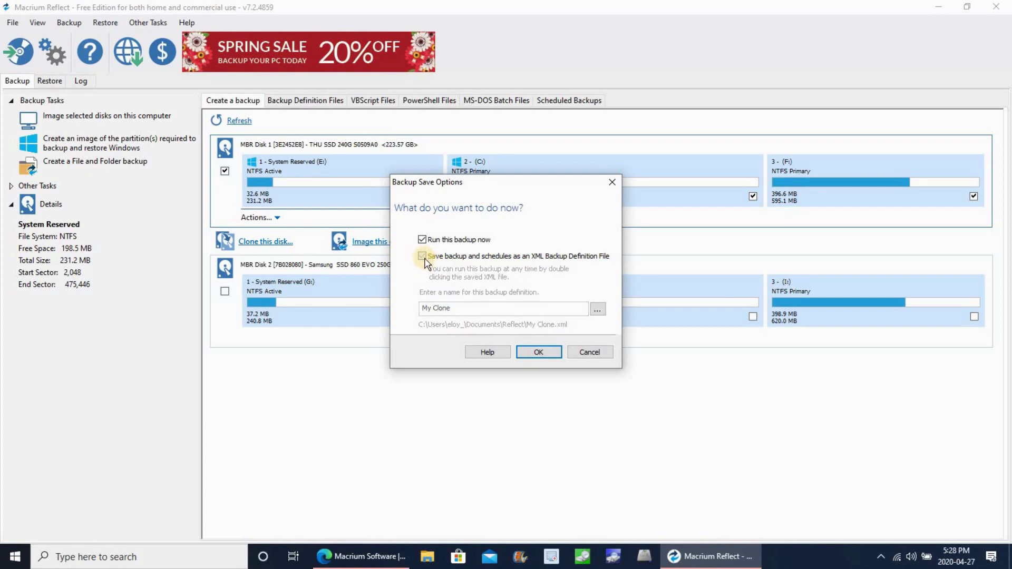
left_click(538, 353)
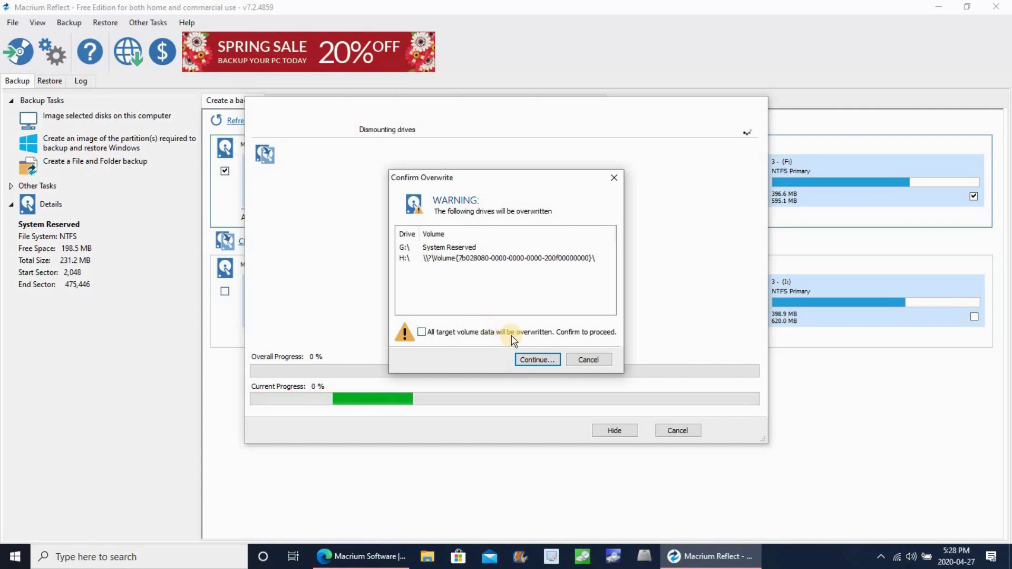
left_click(422, 332)
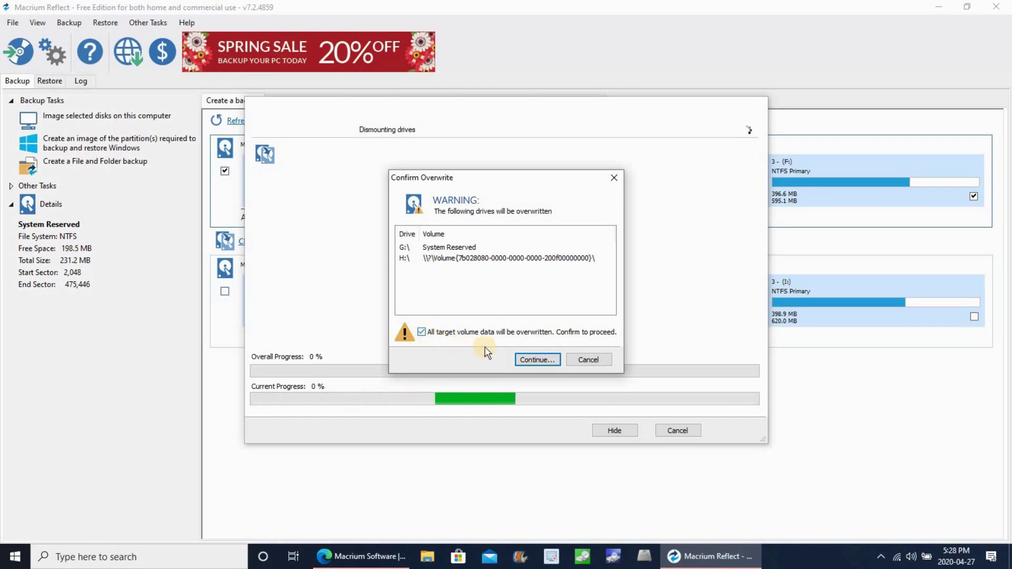
left_click(536, 360)
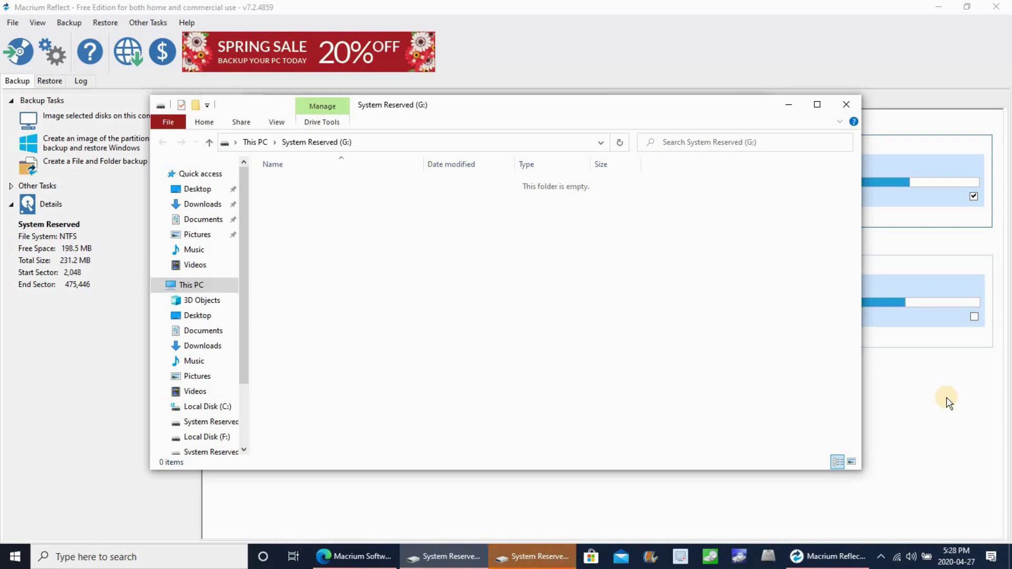
- Close both System Reserved Explorer windows and the completed 00:41:40 clone dialogs
left_click(846, 105)
left_click(846, 106)
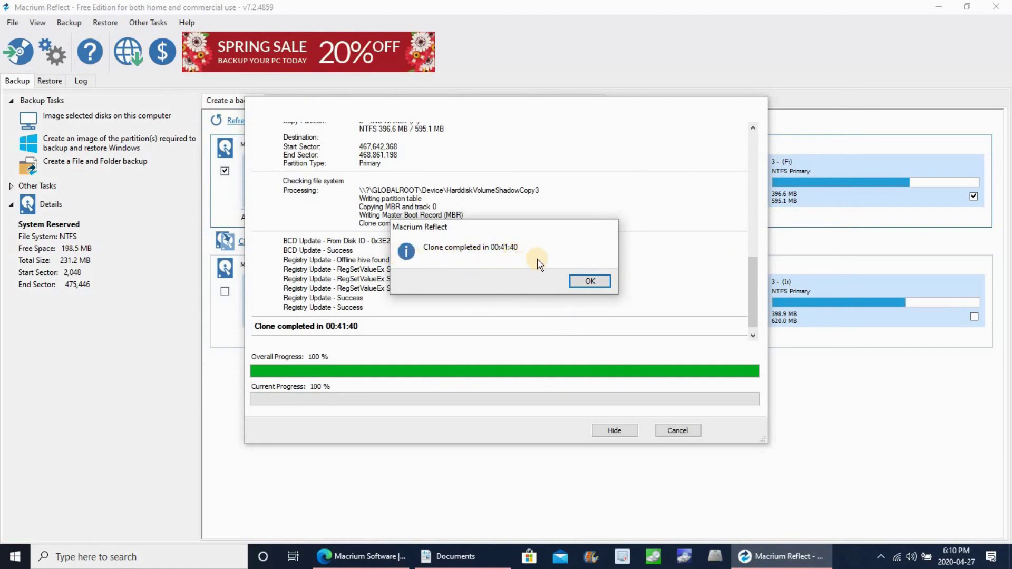
left_click(590, 282)
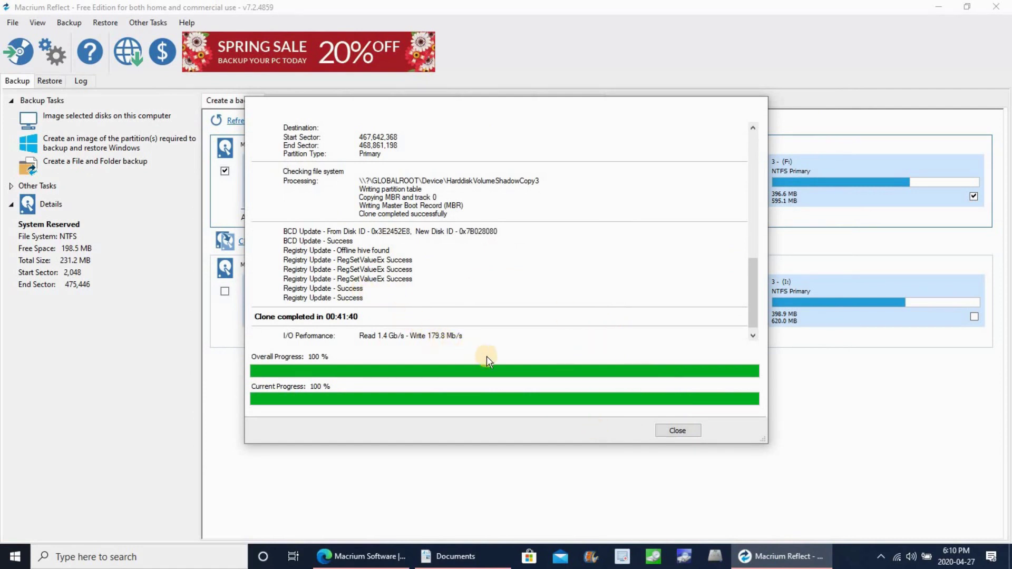
left_click(677, 431)
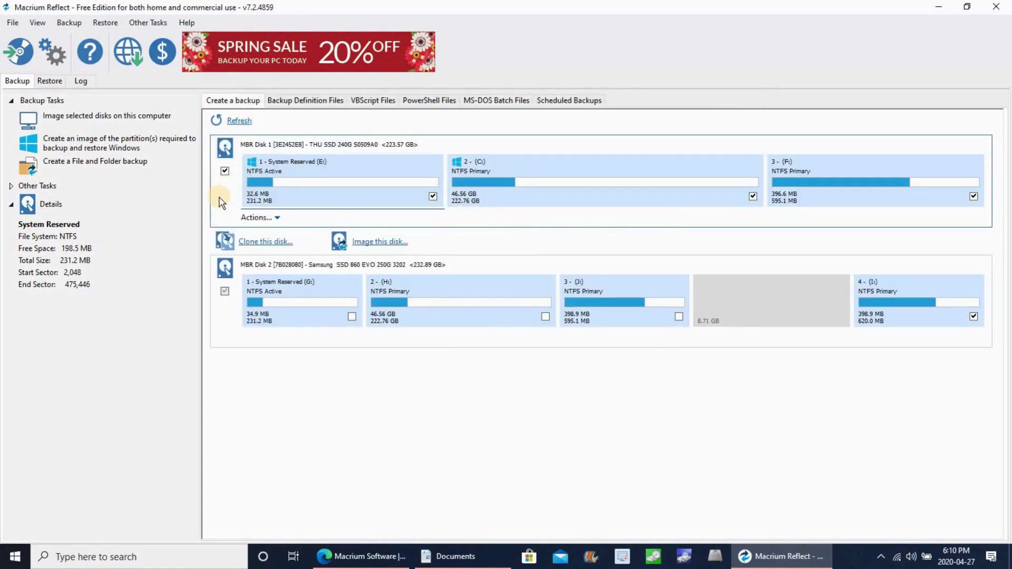